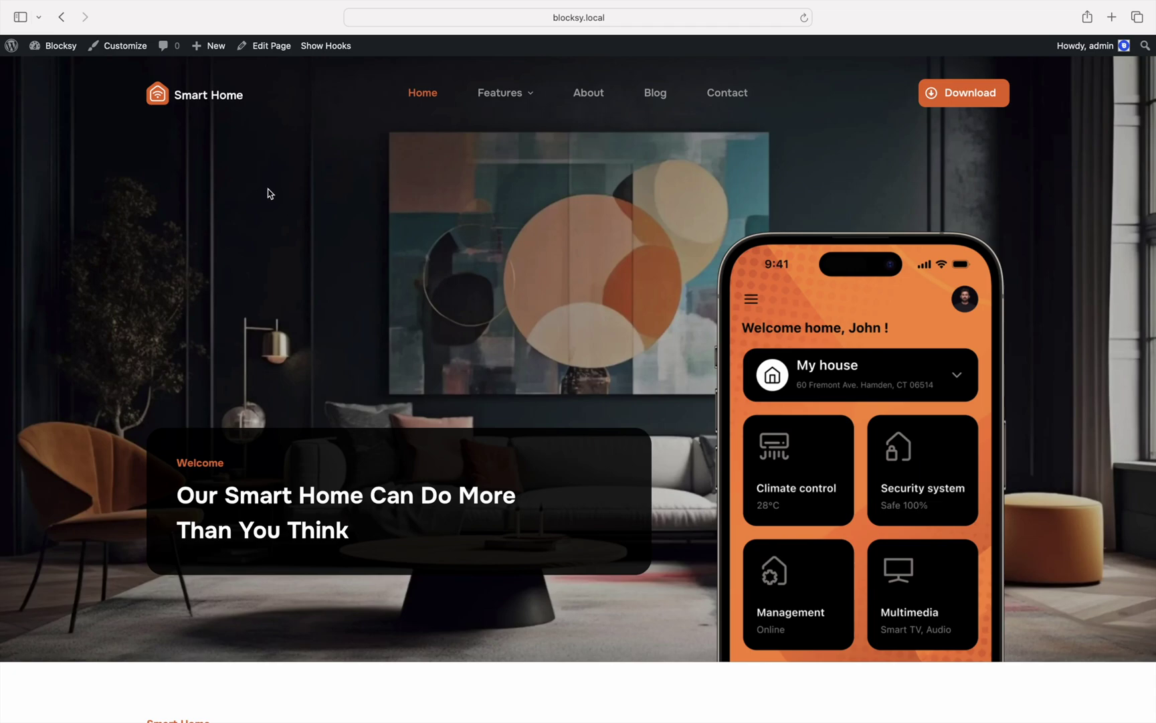
- Enable the Color Mode Switch extension from the Blocksy dashboard's Extensions list
left_click(64, 54)
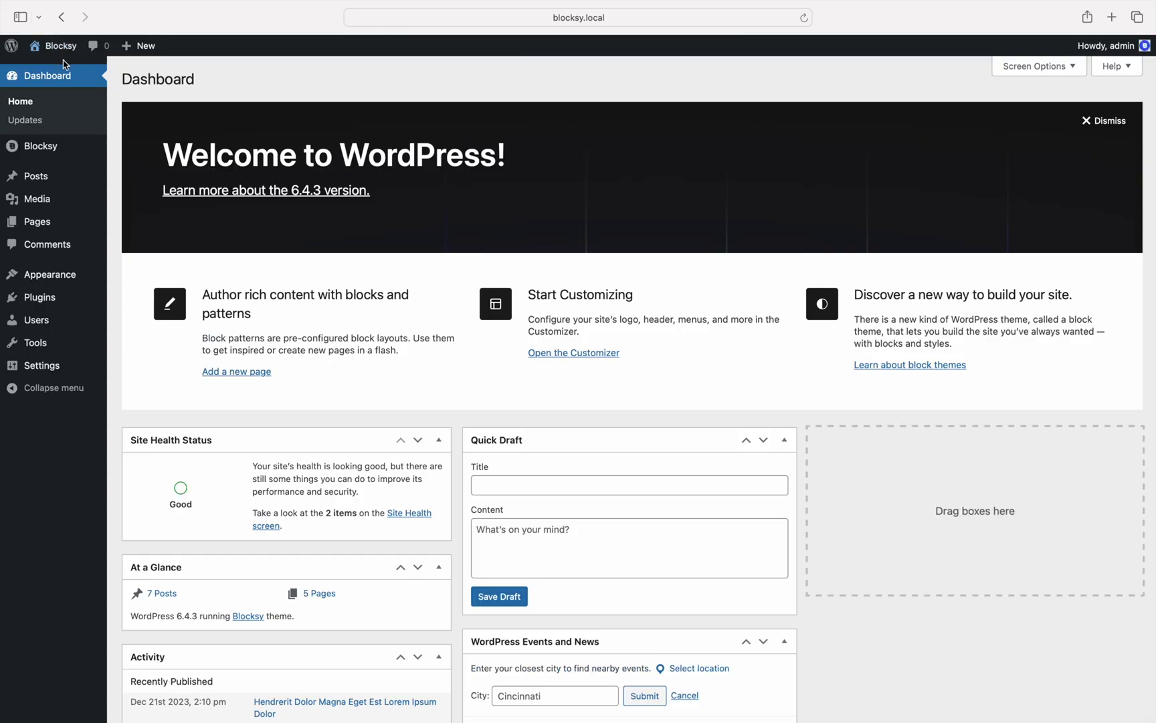
left_click(75, 147)
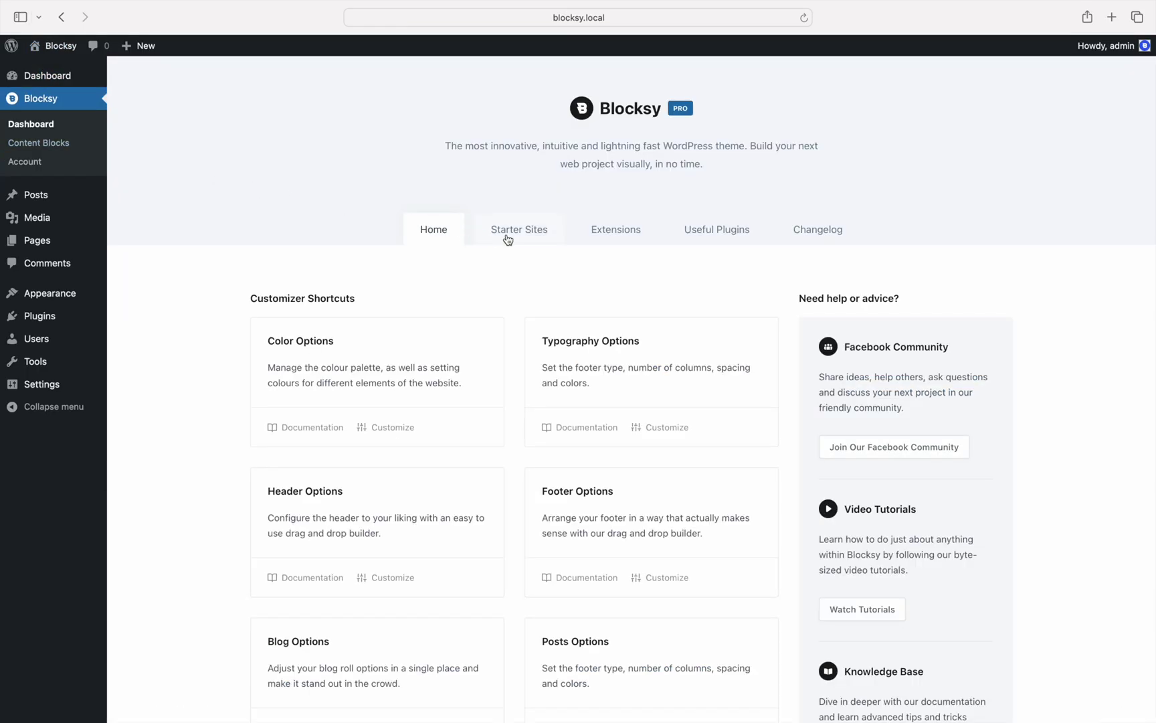
left_click(614, 245)
scroll(614, 245, "down", 3)
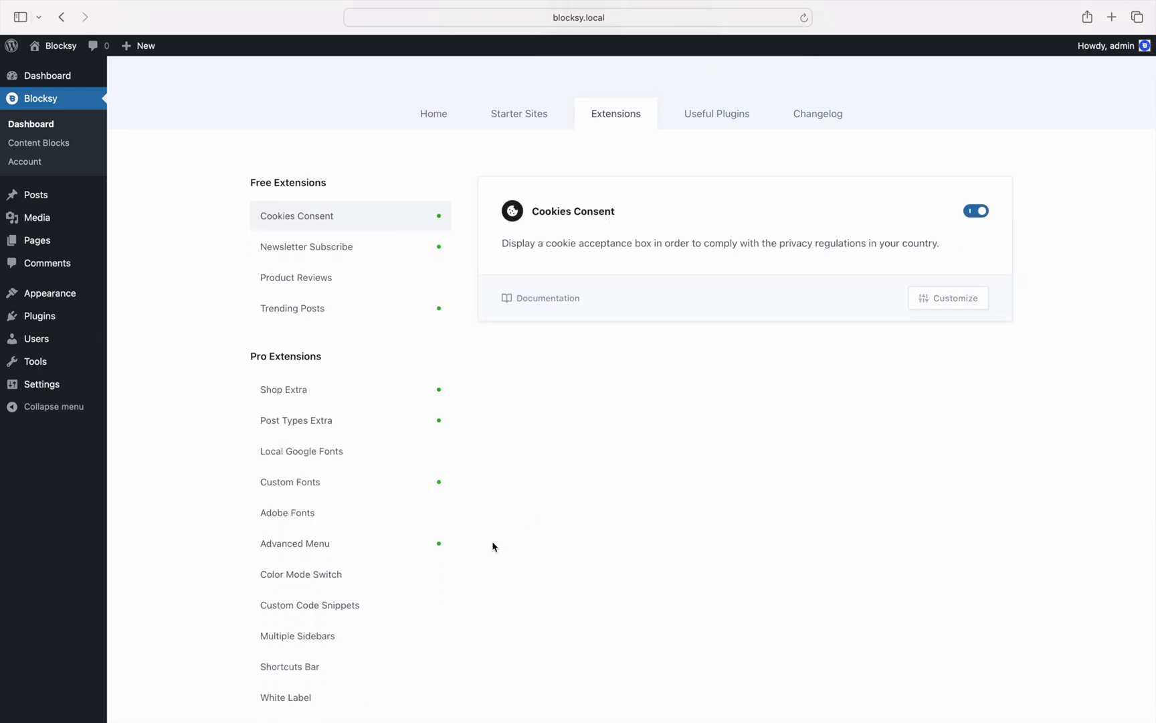
left_click(432, 578)
left_click(973, 212)
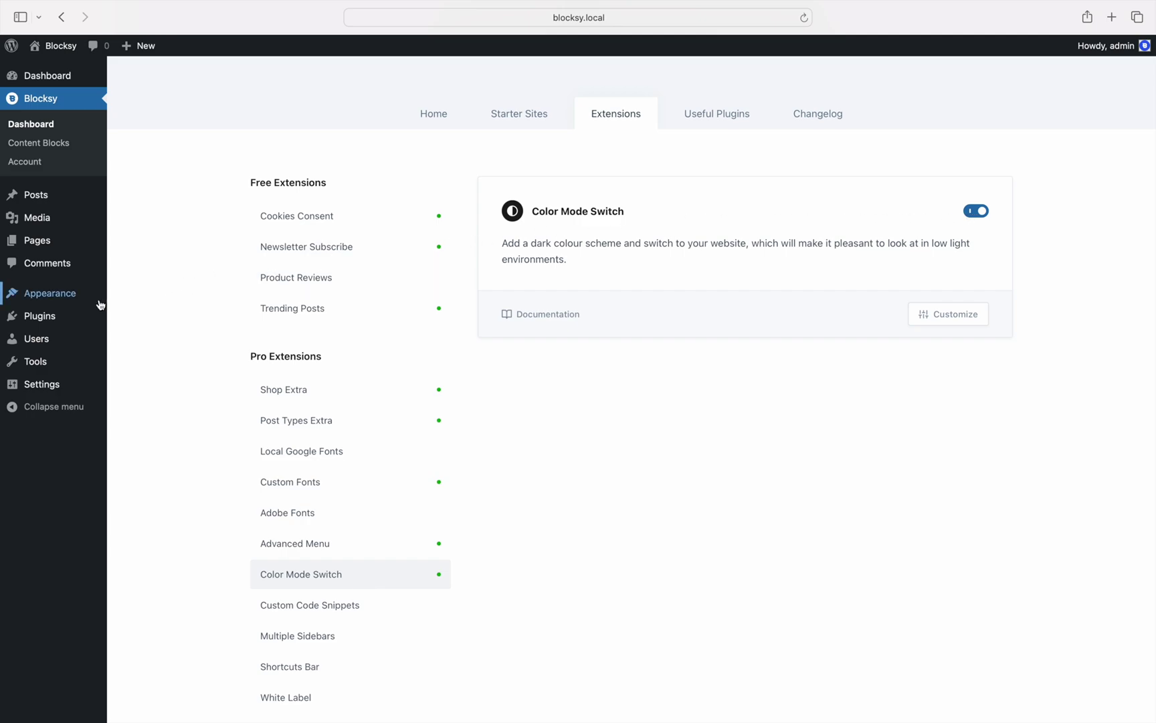
- Open the Customizer, drag Color Switch into the header main row before Download, and open its settings
mouse_move(100, 305)
left_click(173, 317)
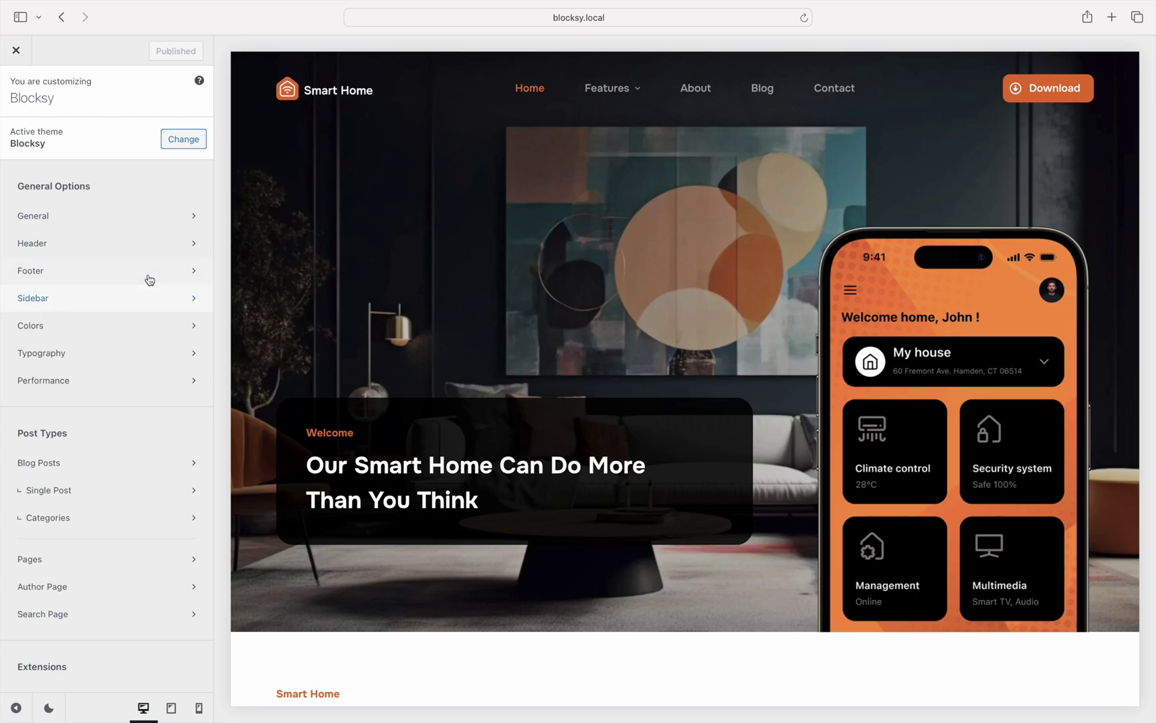
left_click(130, 253)
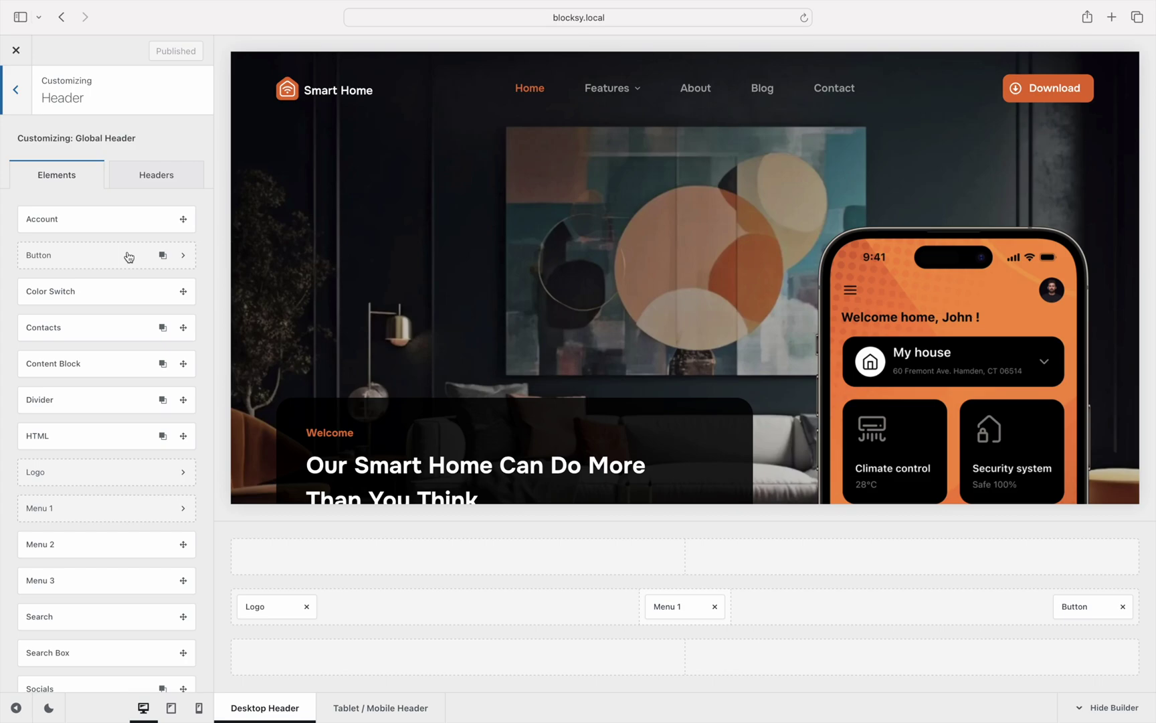
left_click_drag(134, 289, 1003, 610)
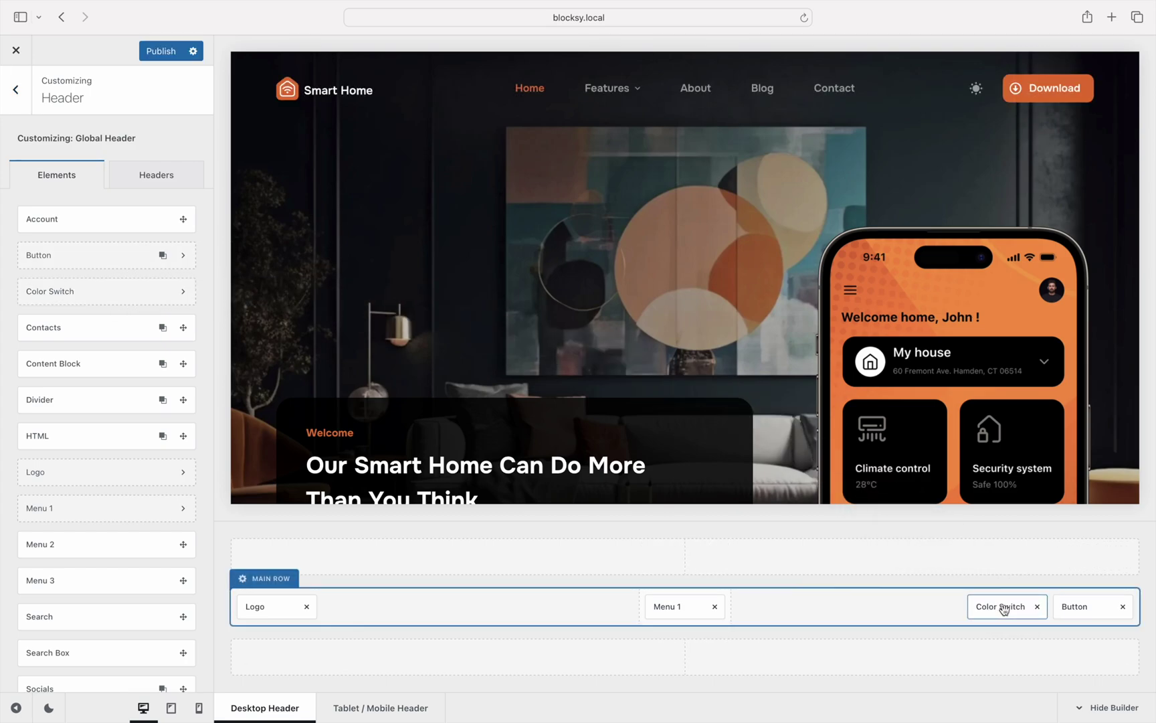
left_click(1003, 609)
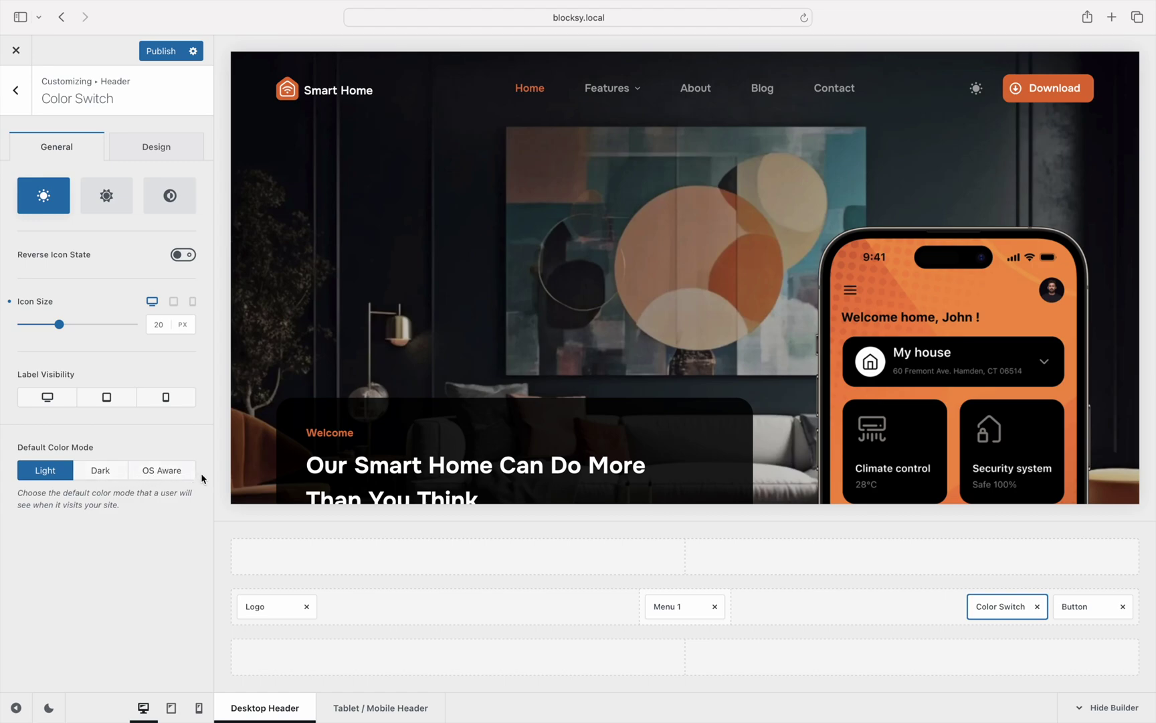
- Return to the Customizer root and open the Colors settings with the Dark Mode Color Palette
left_click(20, 107)
left_click(22, 112)
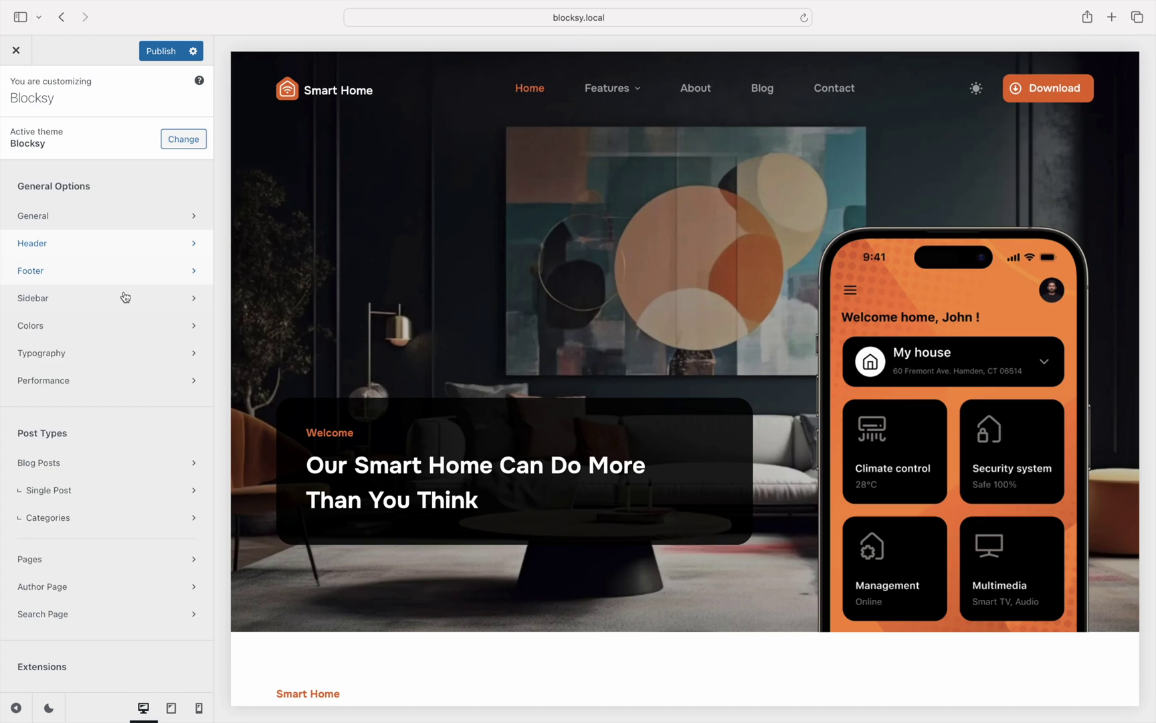
left_click(141, 327)
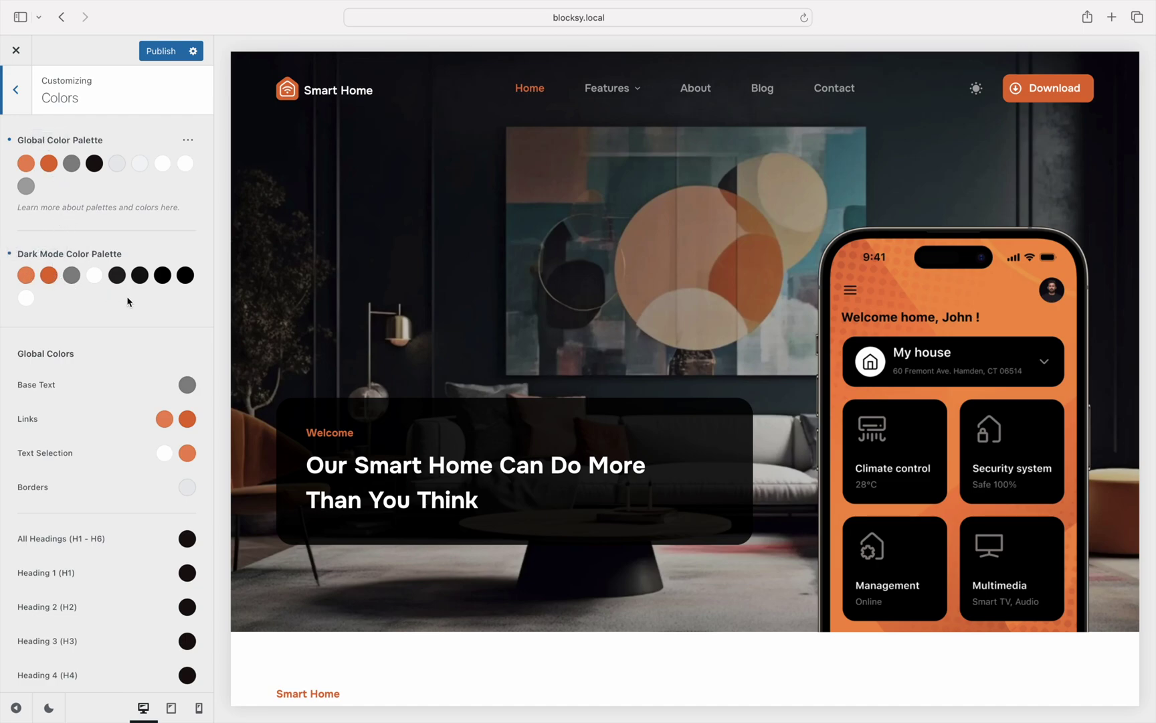
- Test the header sun/moon switch, flipping the preview to dark mode and back
scroll(274, 304, "down", 10)
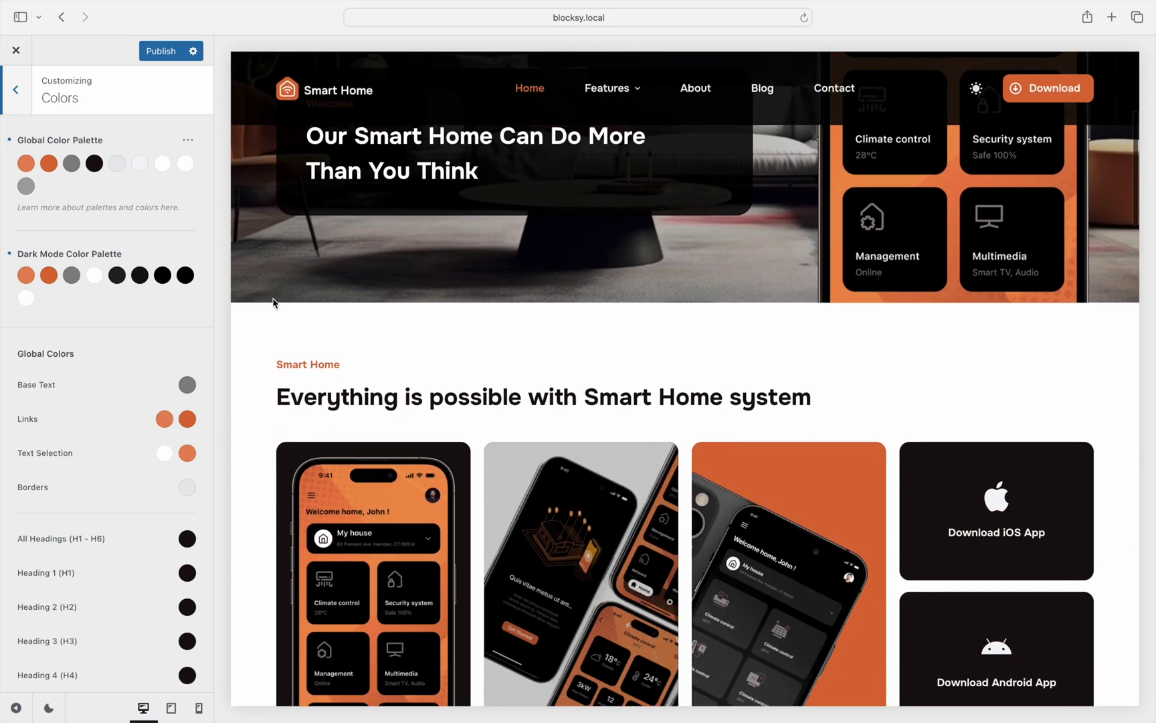
scroll(274, 303, "down", 1)
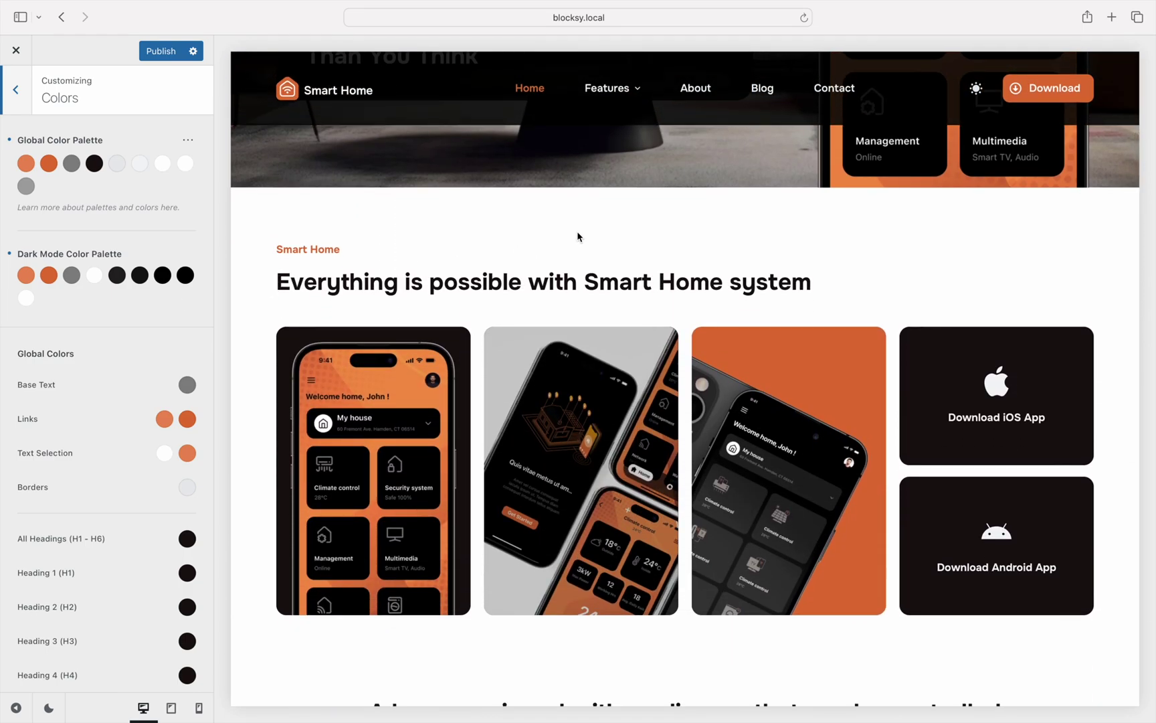
left_click(975, 92)
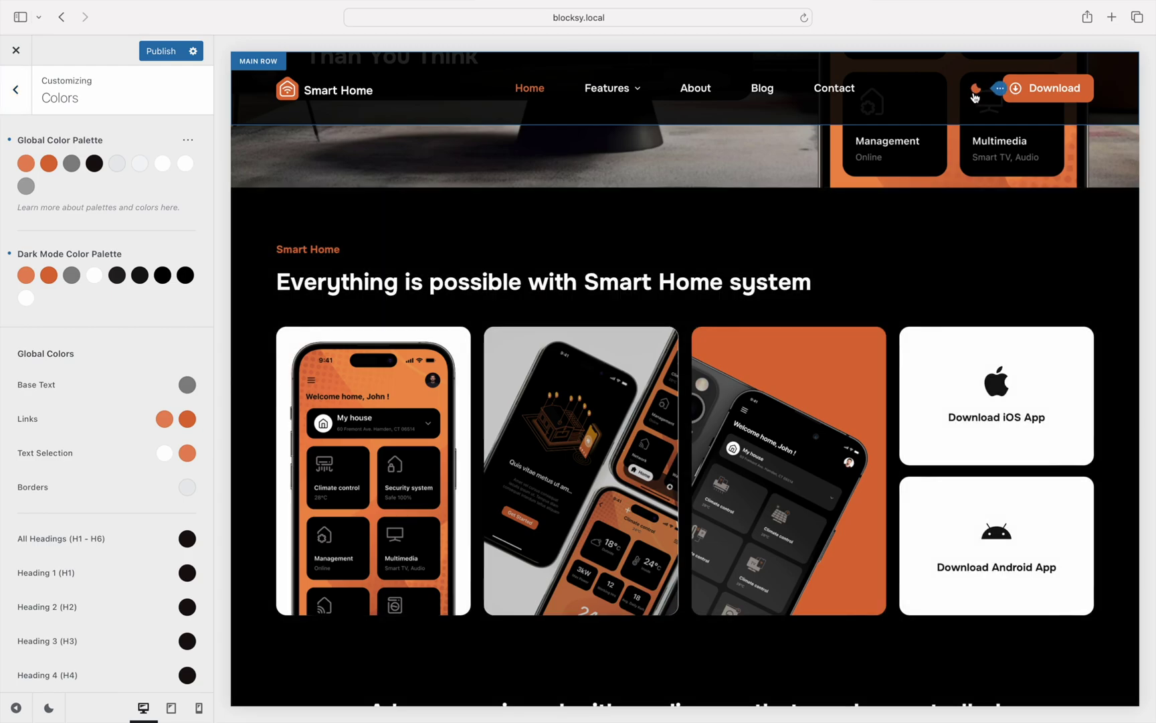
left_click(974, 94)
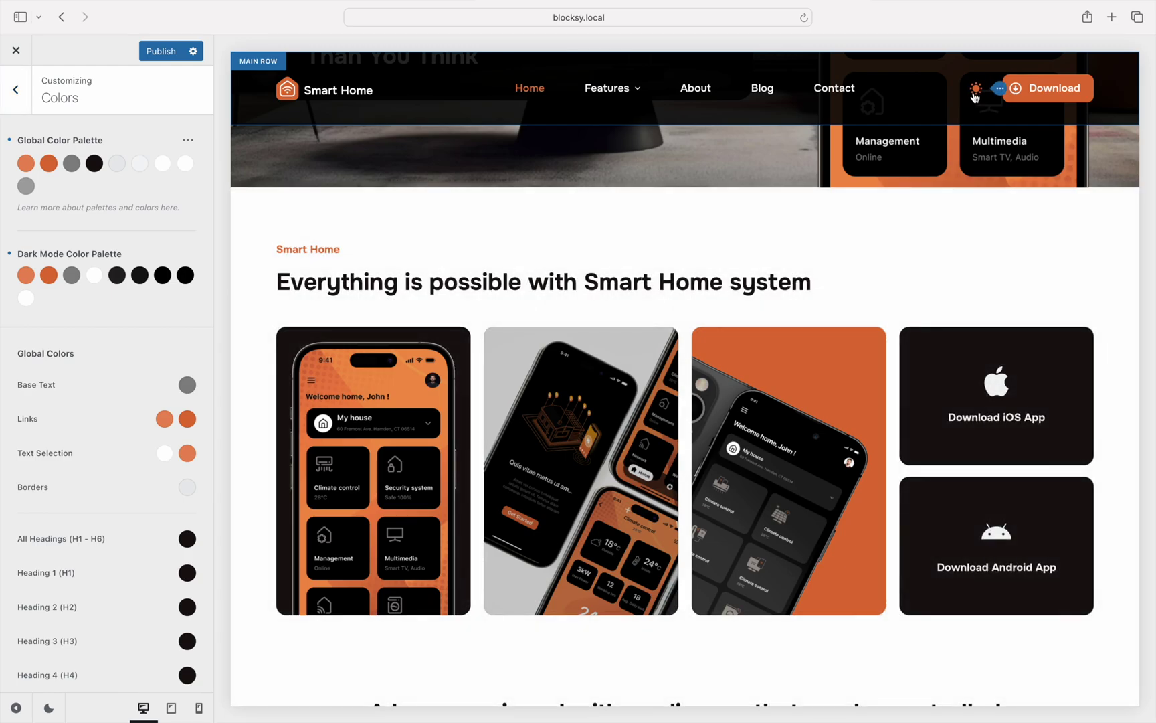
scroll(894, 235, "up", 10)
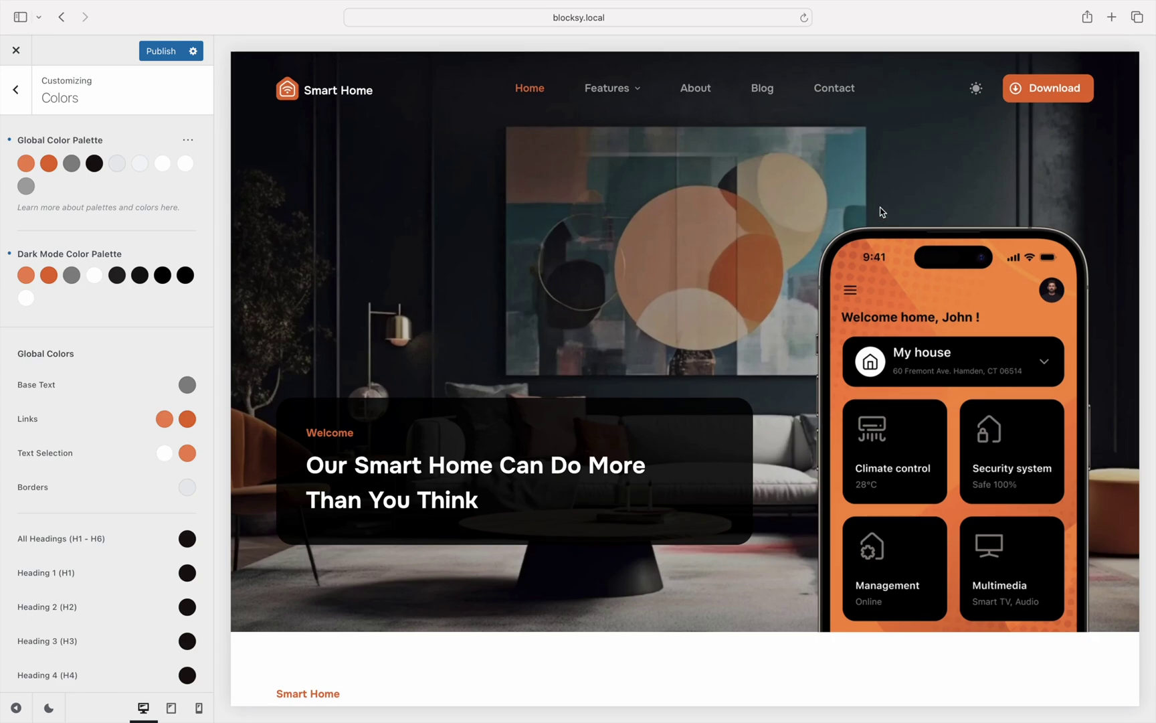
- Show the Blog page in the preview and open the Blog Posts Card Options design settings
left_click(766, 97)
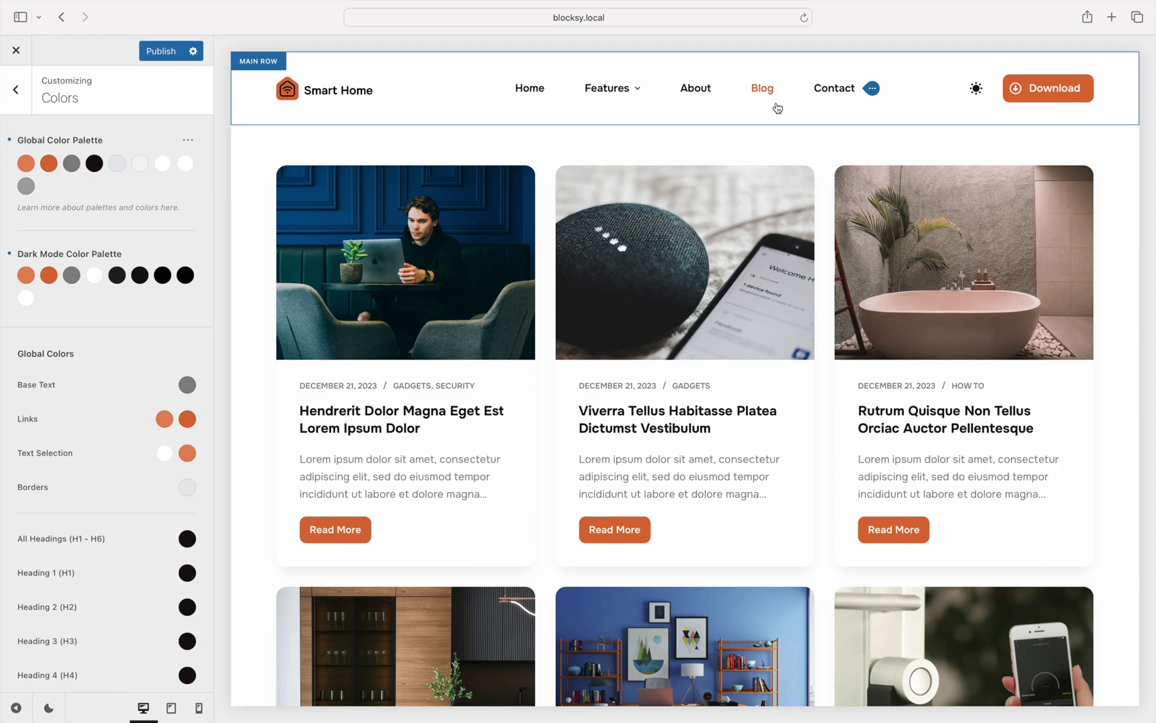
left_click(292, 179)
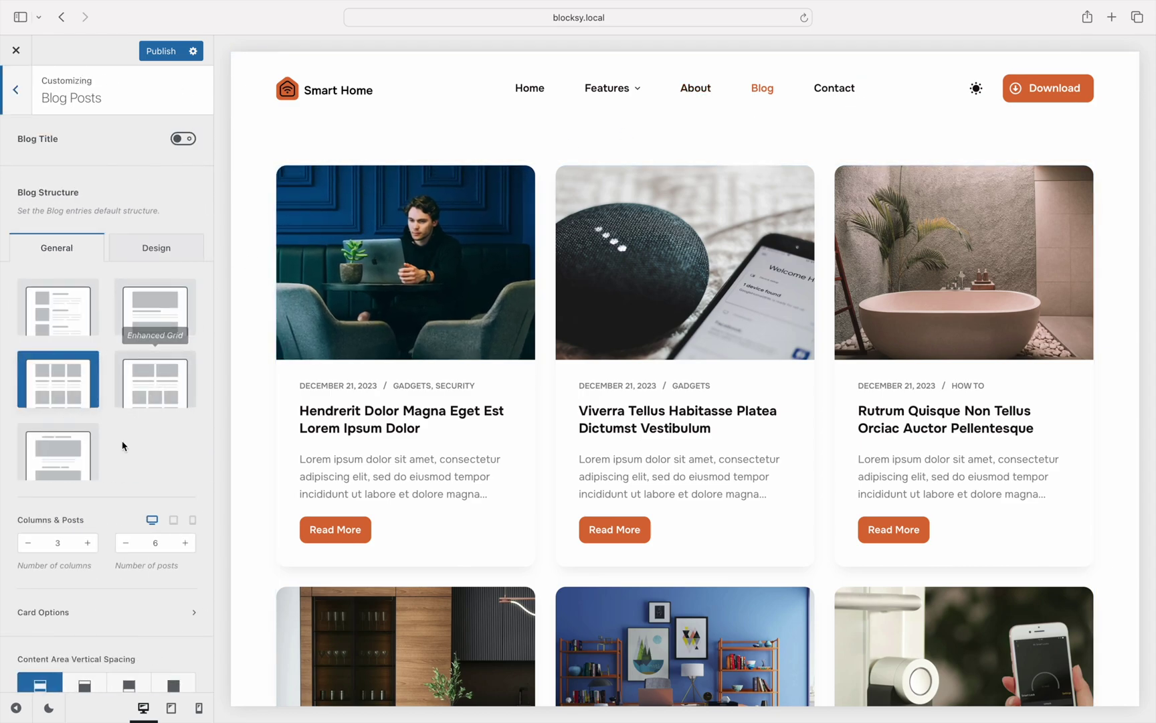
left_click(67, 610)
left_click(182, 149)
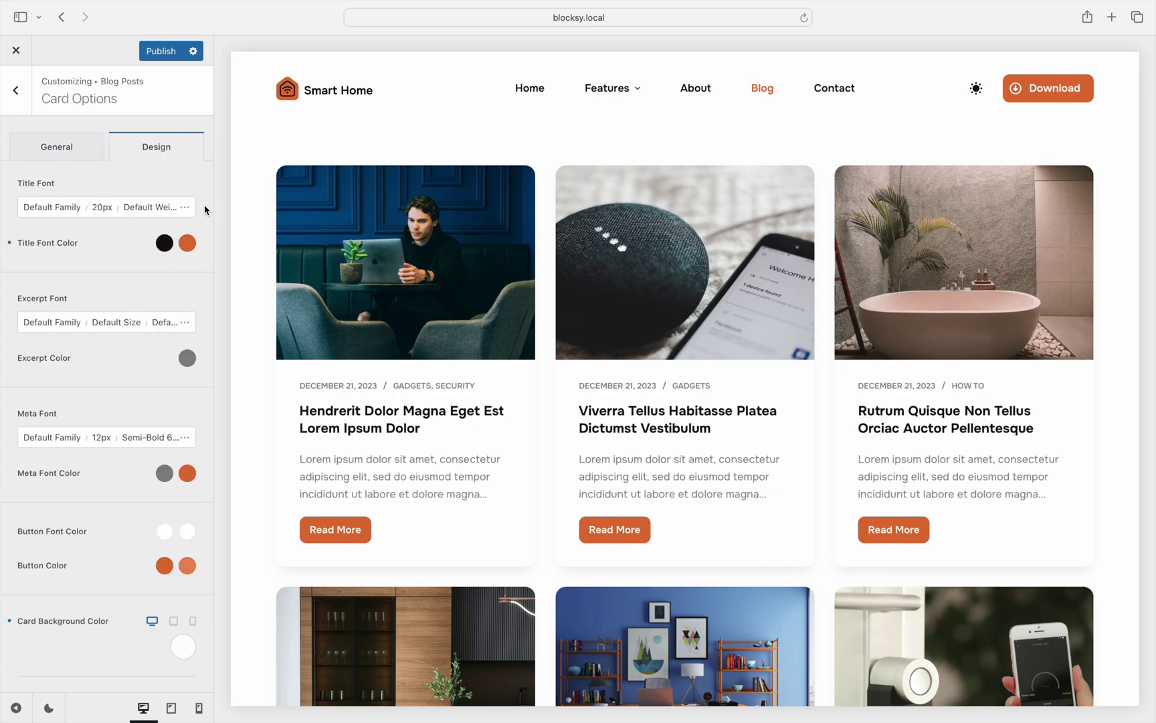
- Inspect the card Title Font Color, then toggle the preview to dark mode and back to light
left_click(164, 245)
left_click(164, 245)
left_click(974, 97)
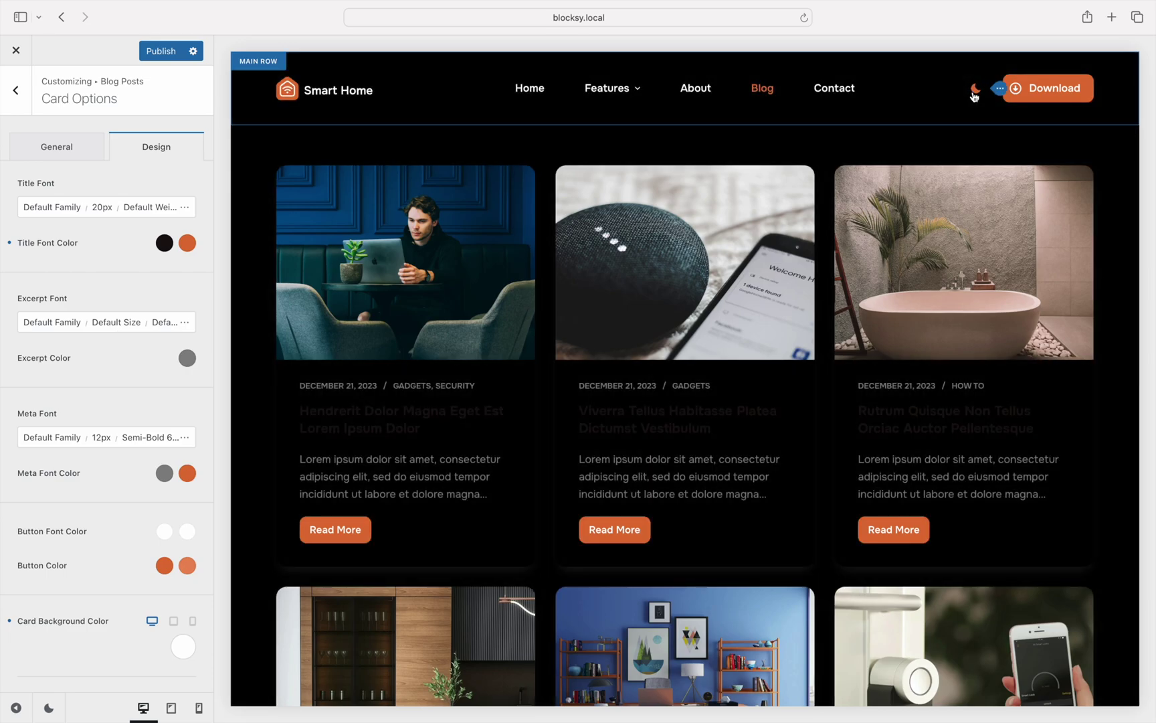
left_click(975, 97)
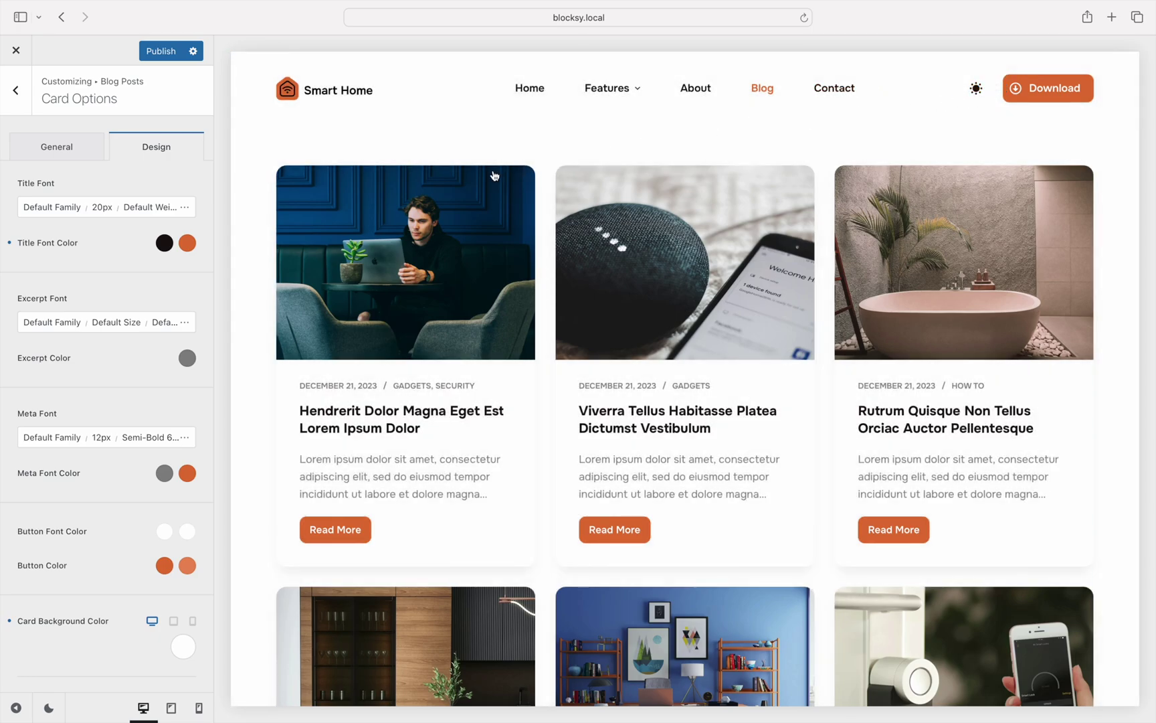
- Set the card Title Font Color to palette Color 4 and check it in dark mode
left_click(167, 245)
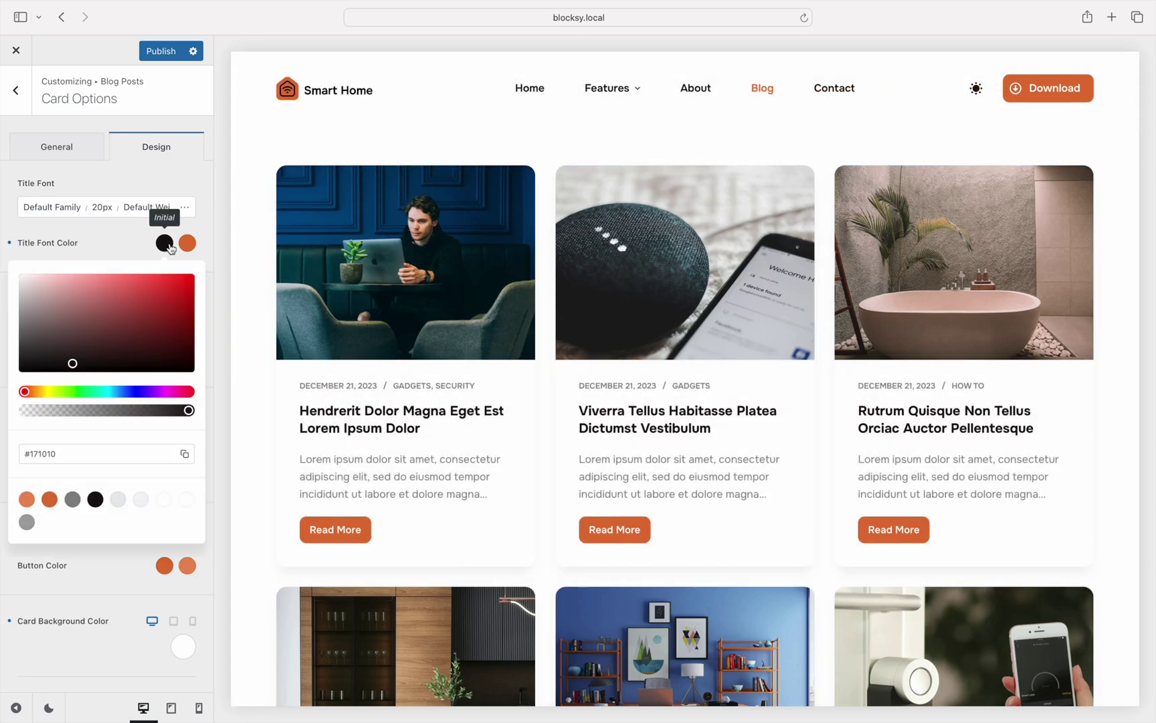
left_click(96, 501)
left_click(129, 557)
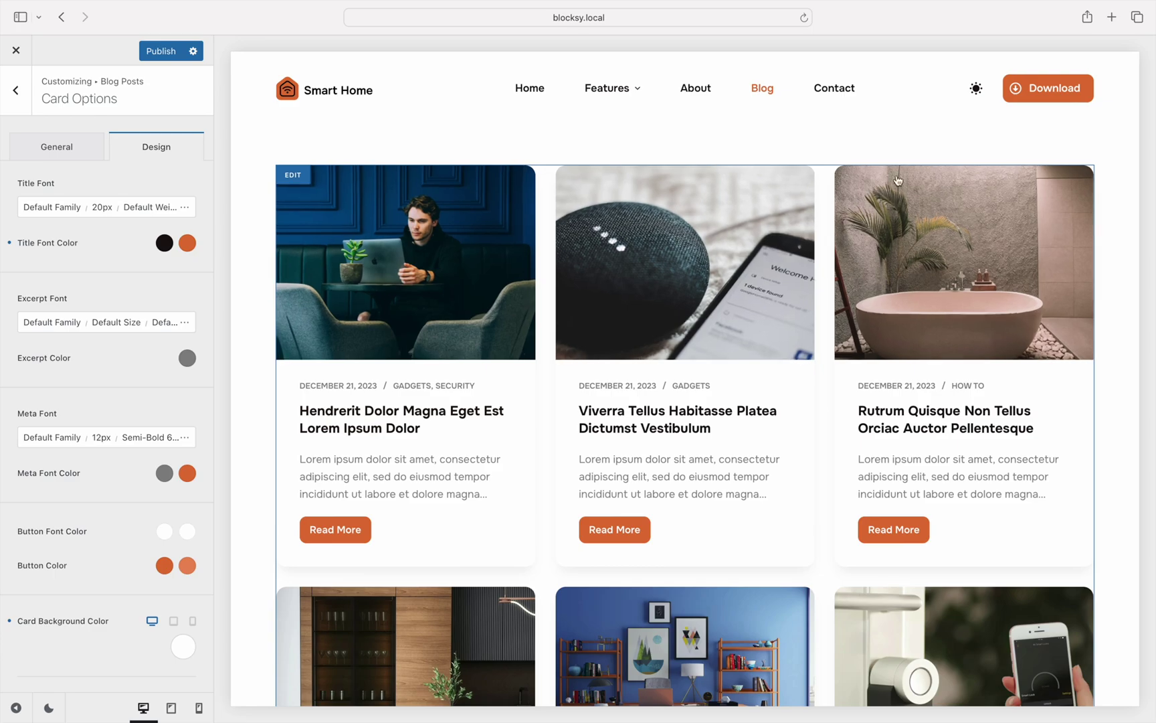
left_click(976, 97)
left_click(976, 98)
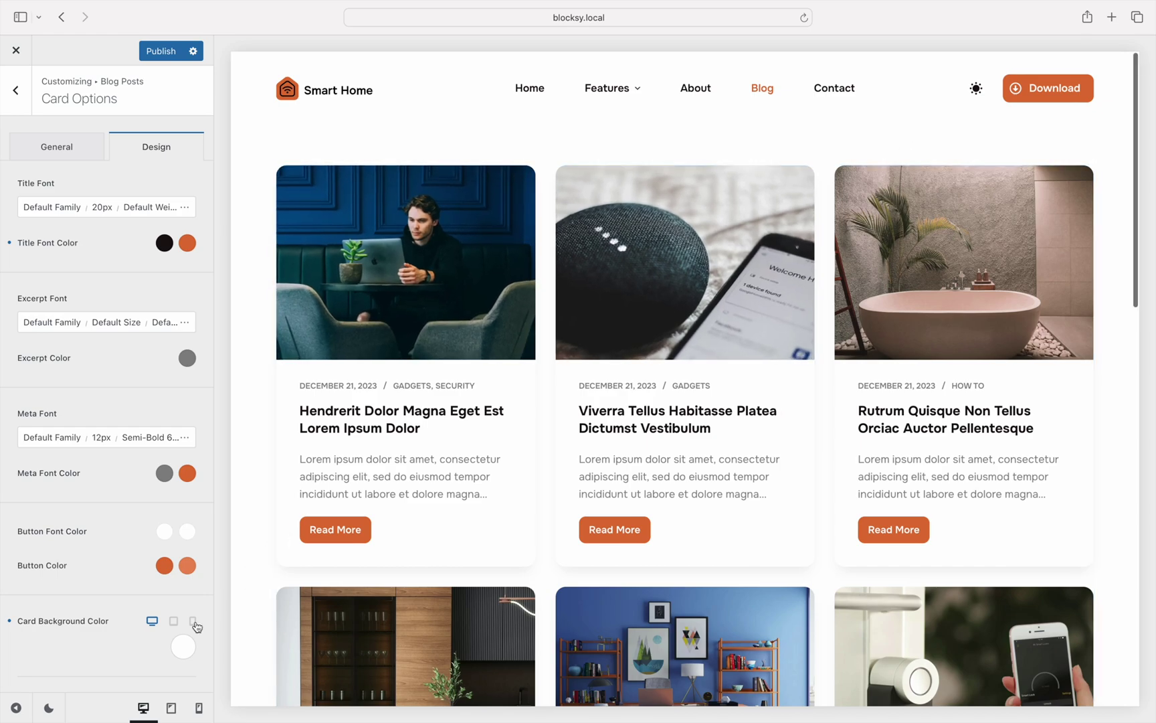
- Inspect the Card Background Color's palette Color 7 and view the blog in dark mode
left_click(180, 646)
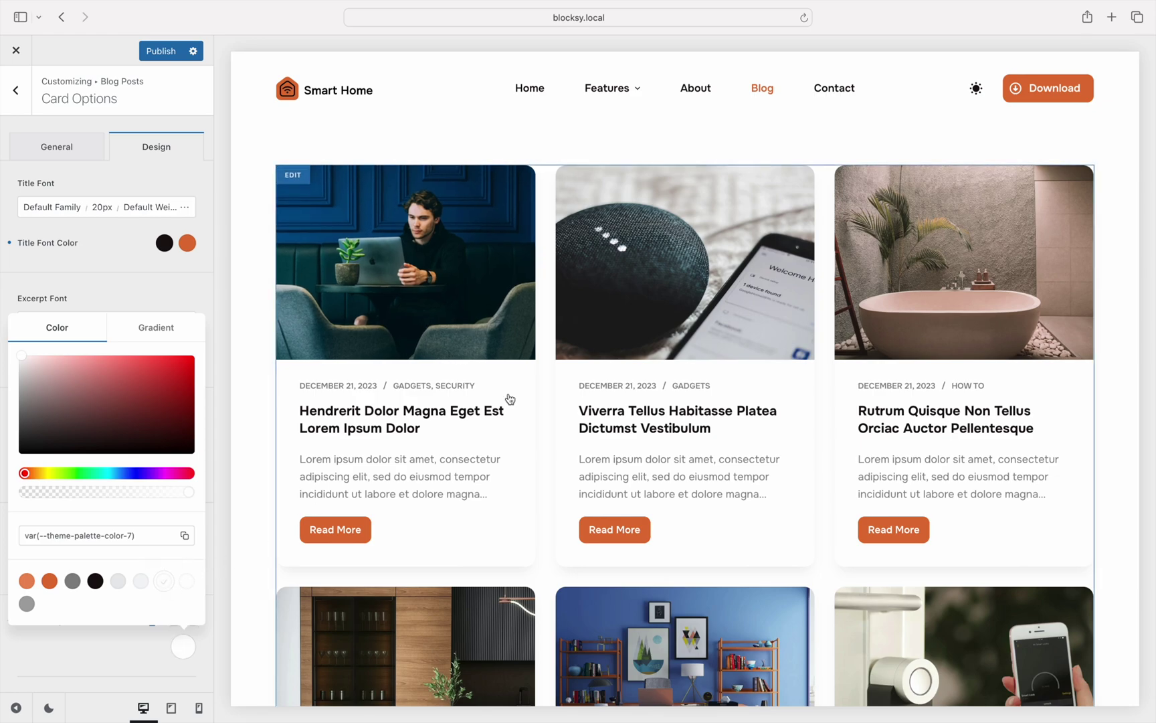
left_click(977, 91)
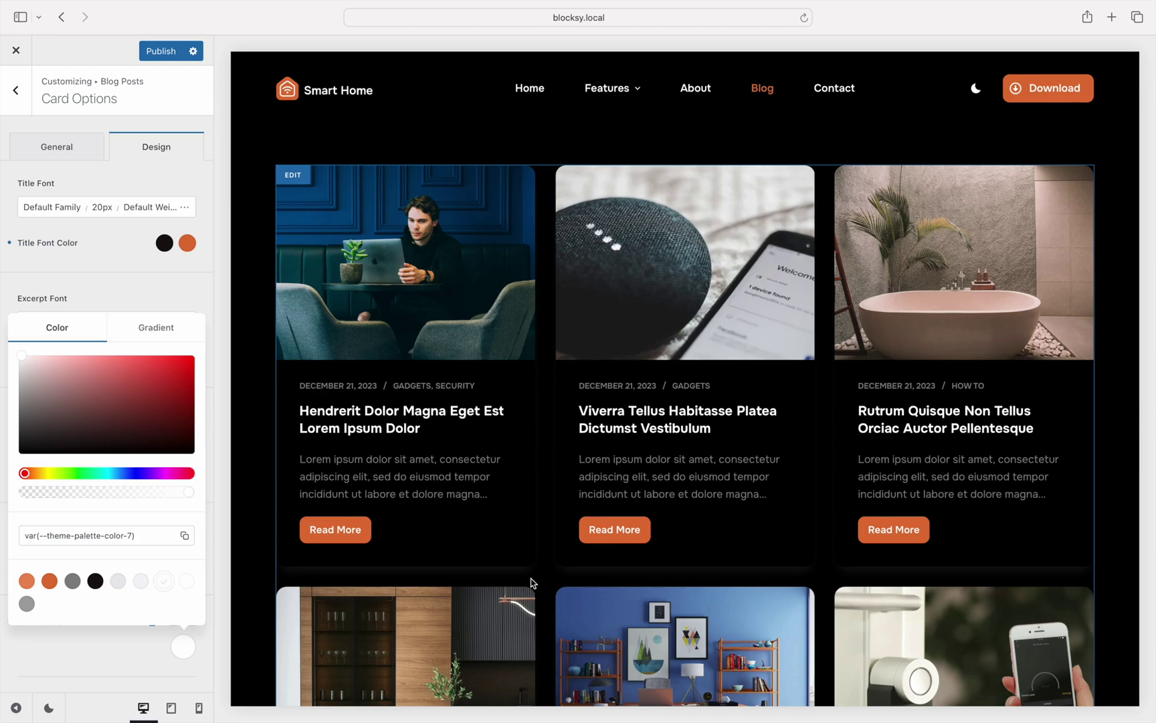
left_click(183, 650)
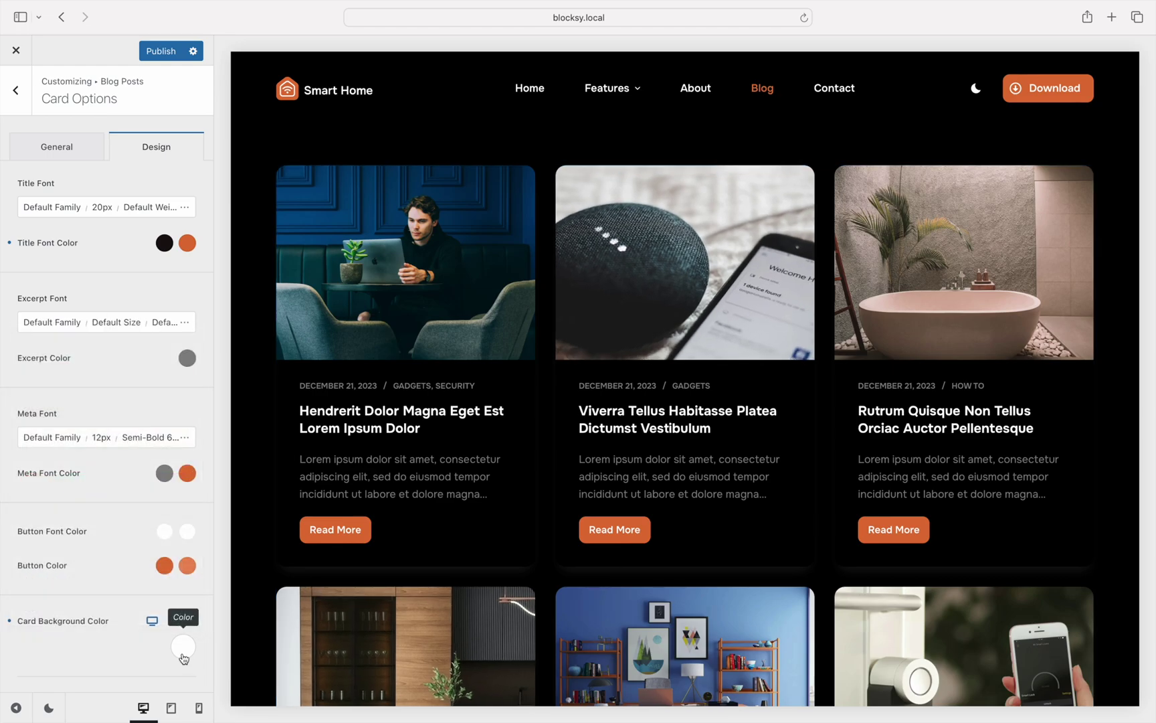
- Add palette Color 10 as #f5f5f5, with #121212 in the dark mode palette
left_click(16, 90)
left_click(15, 90)
left_click(40, 325)
left_click(188, 140)
left_click(226, 220)
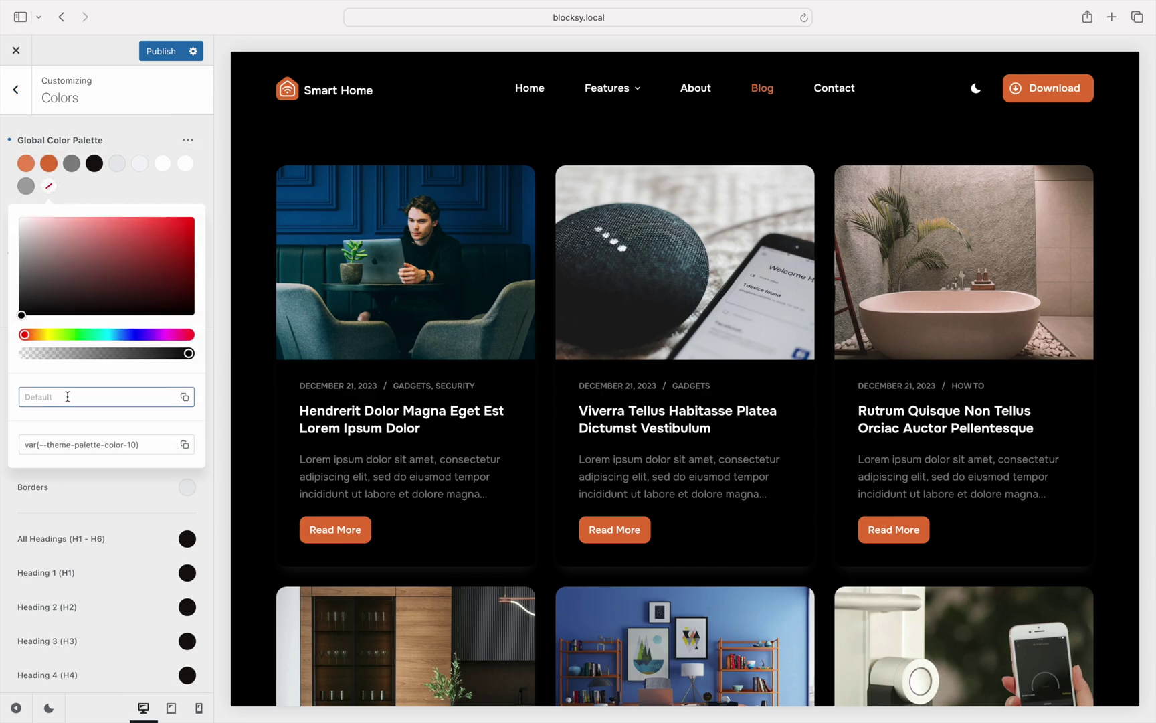
type("#f5f5f5")
key("Return")
left_click(49, 297)
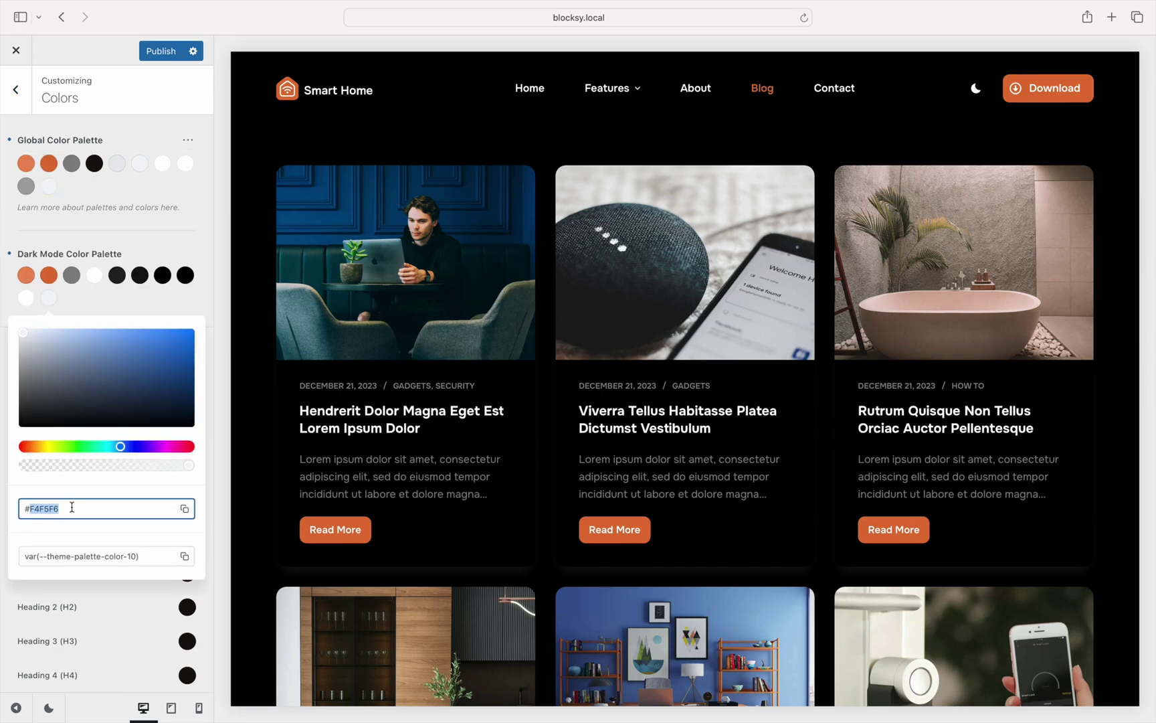
type("#121212")
key("Return")
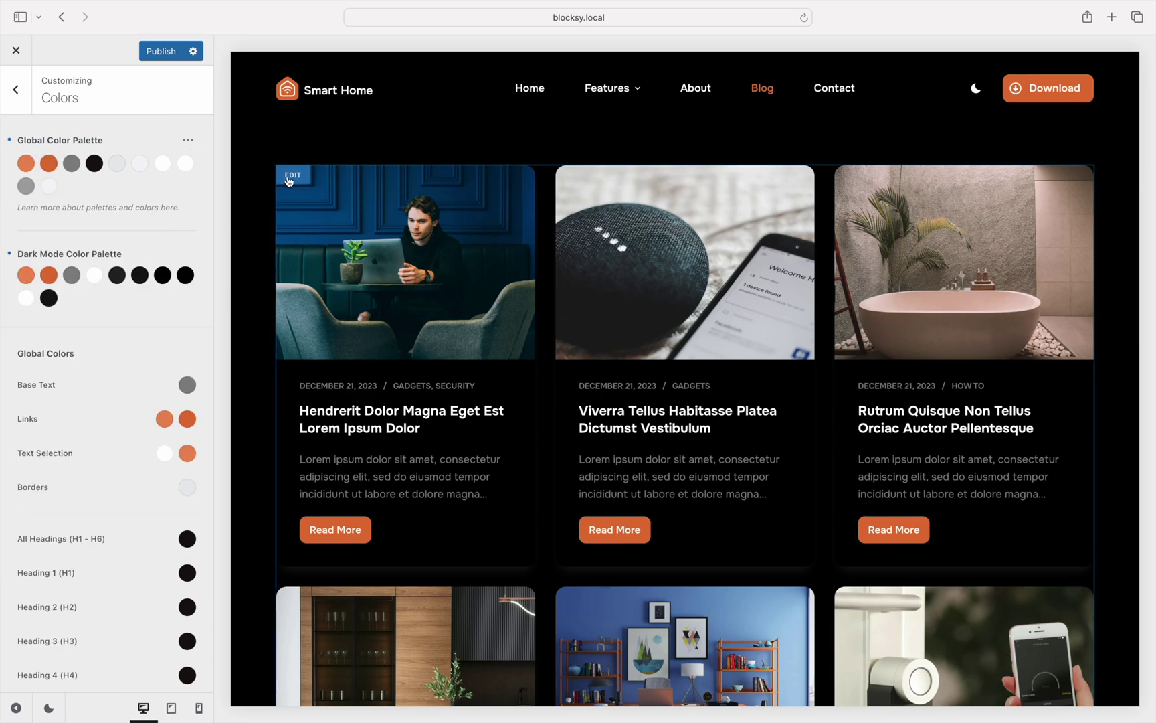
- Set the blog Card Background Color to palette Color 10
left_click(269, 181)
left_click(80, 612)
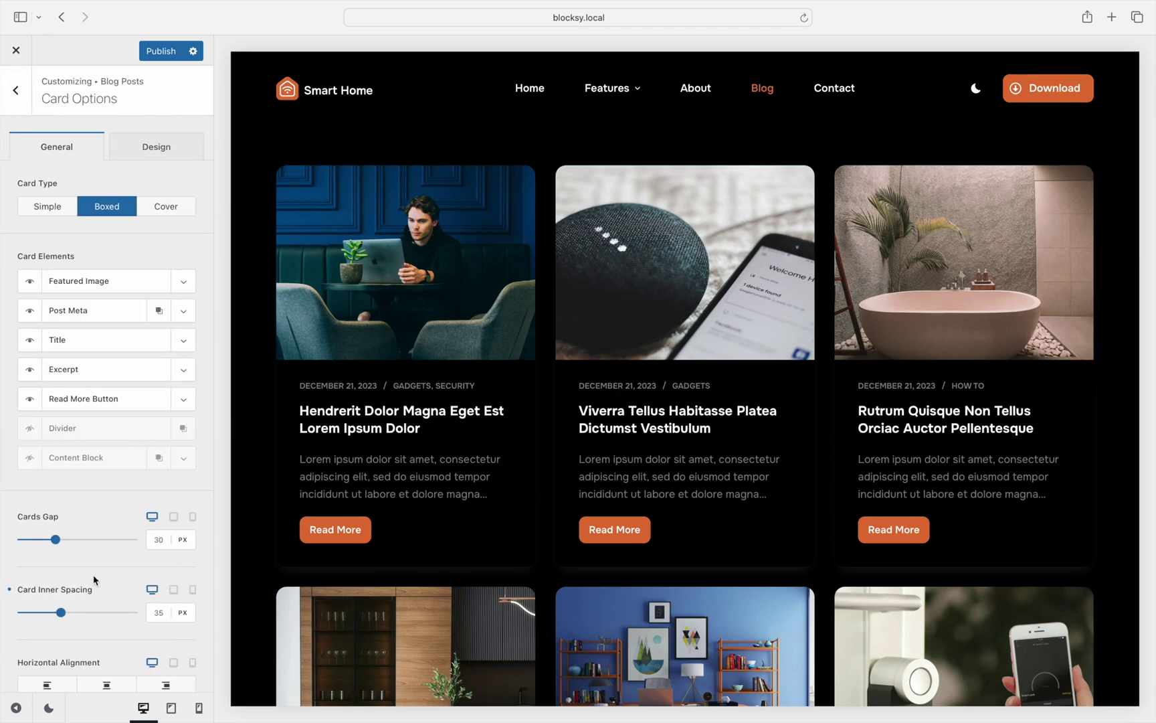
left_click(156, 146)
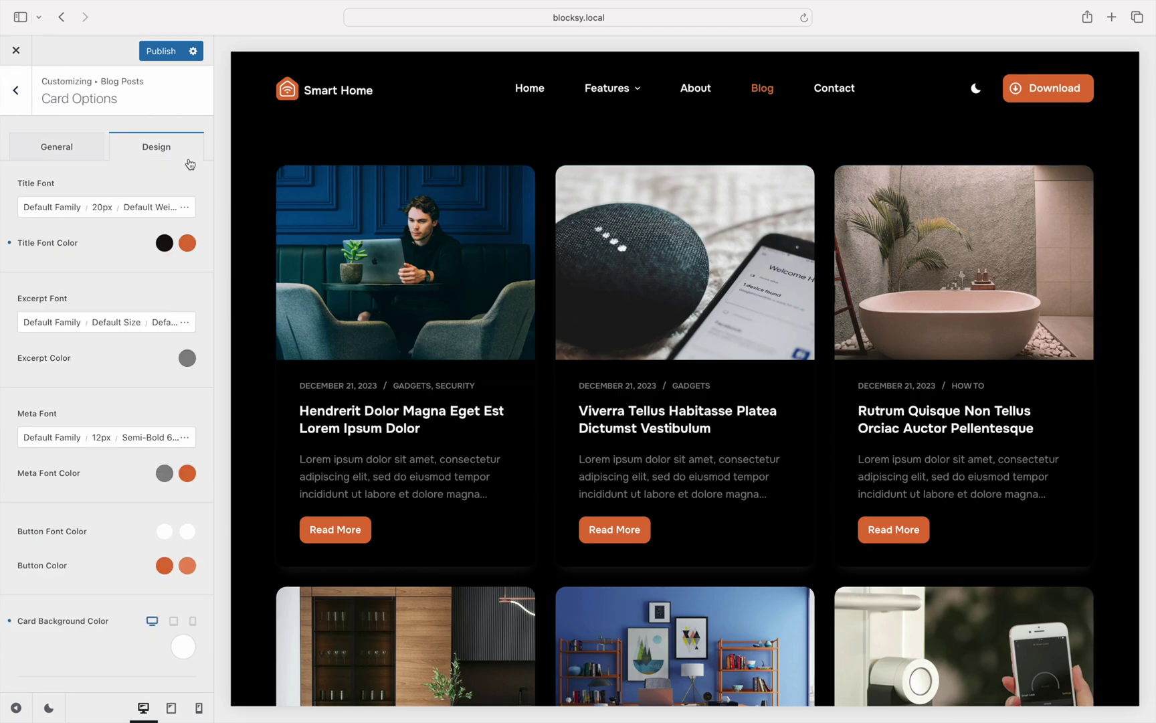
left_click(183, 646)
left_click(50, 605)
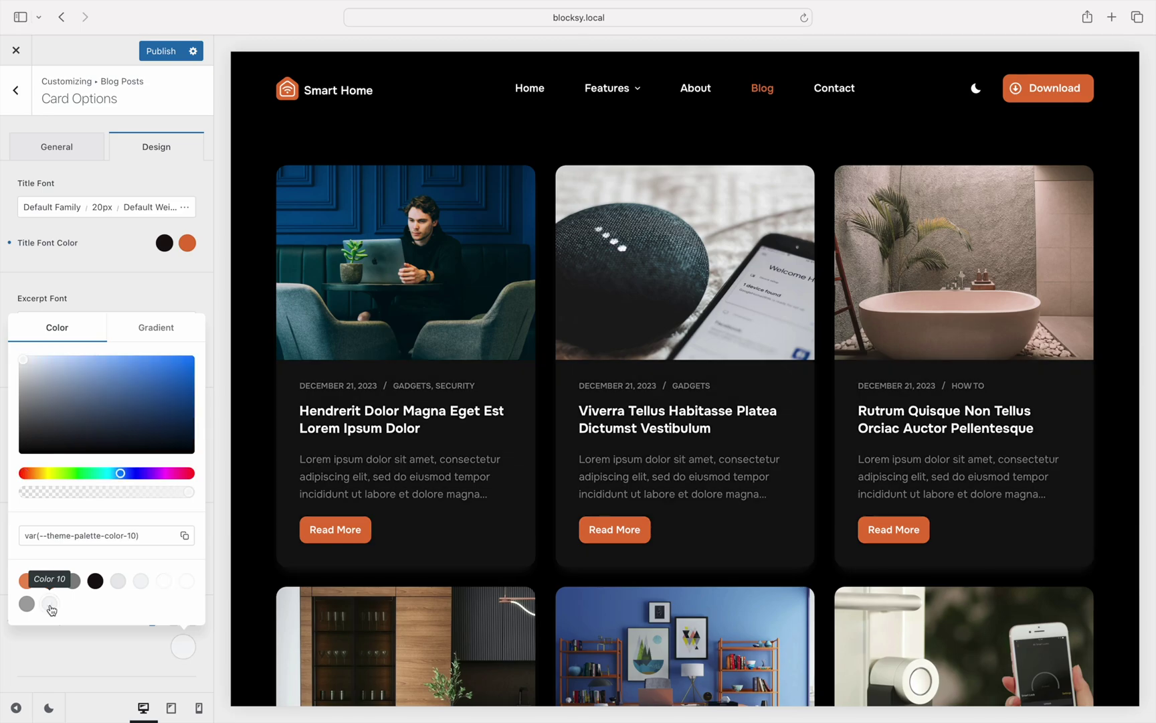
left_click(118, 646)
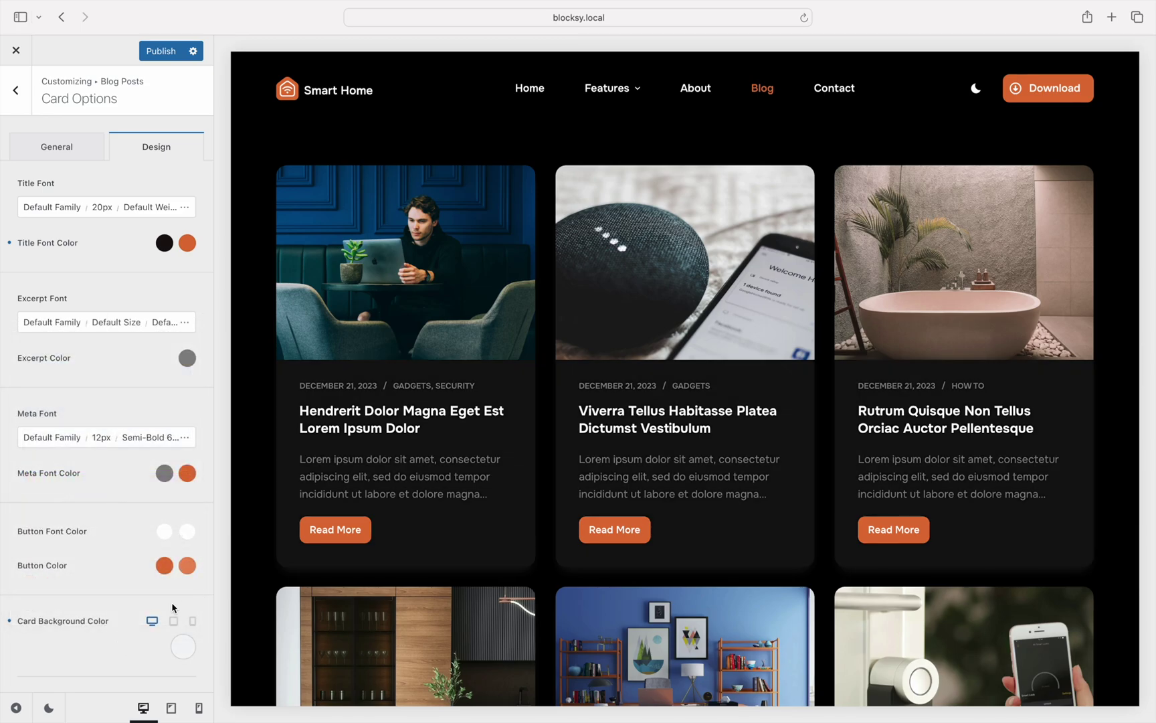
- Toggle the preview to dark mode to check the grey cards, then back to light
left_click(976, 90)
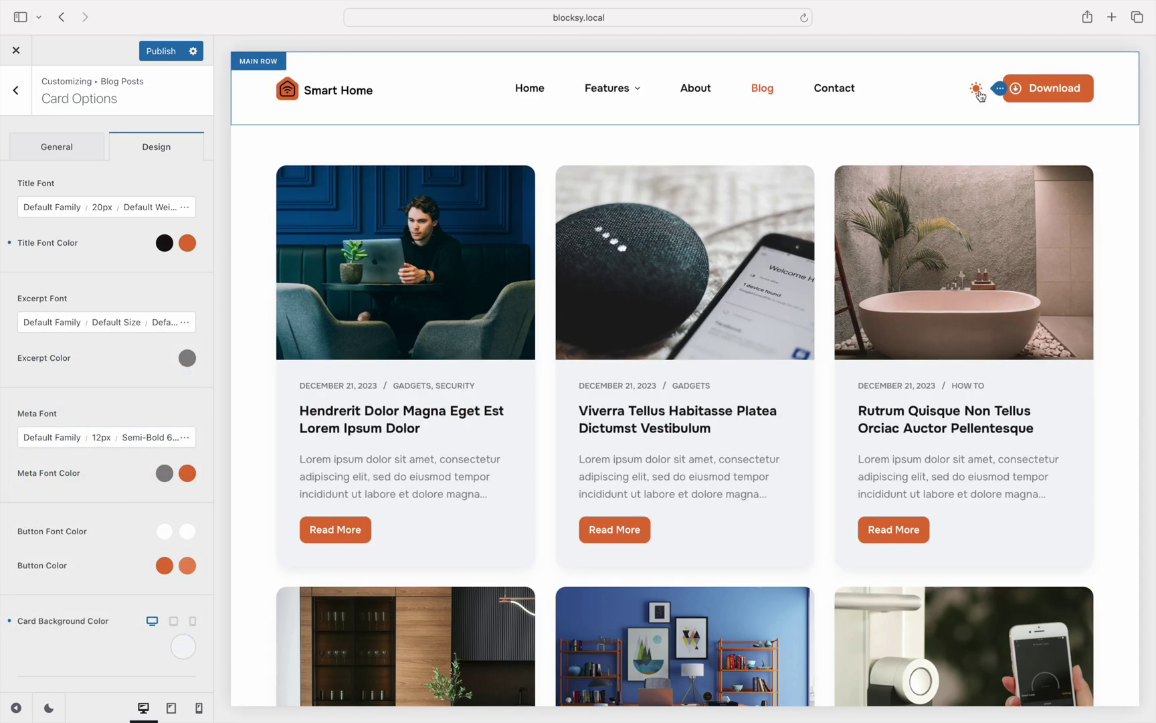
left_click(977, 90)
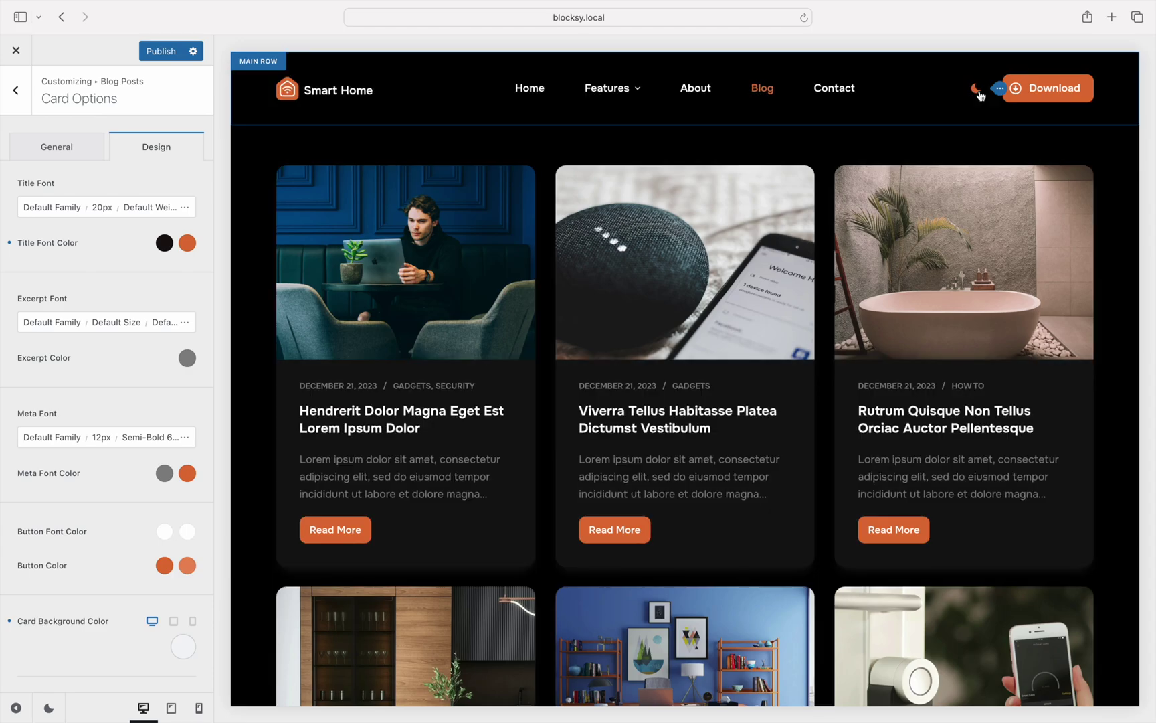
left_click(977, 90)
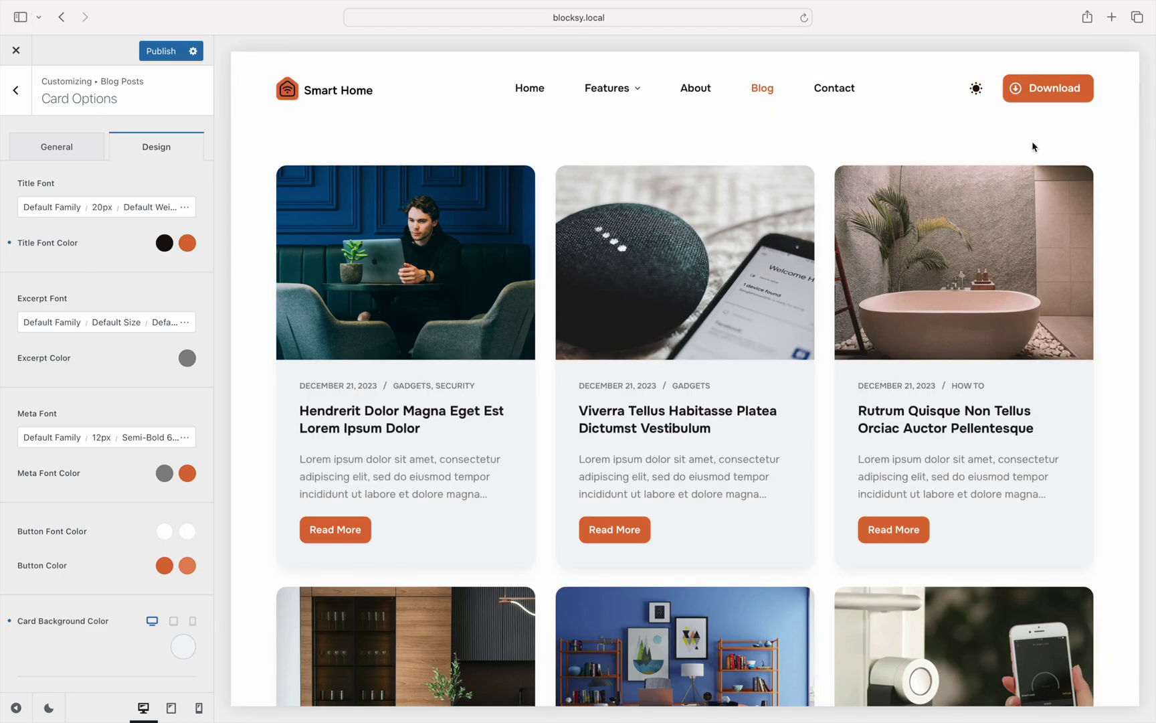